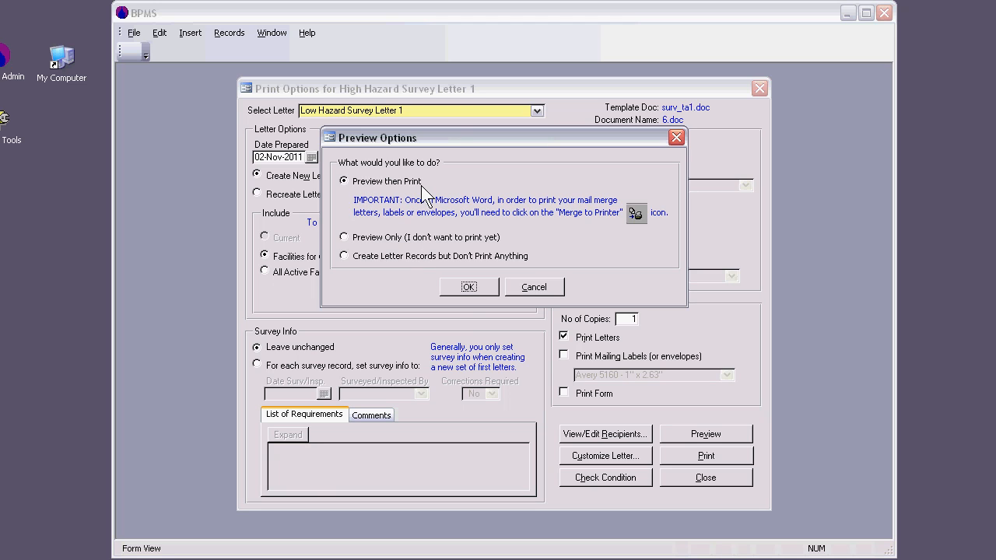
Generate Low Hazard Survey Letter 1 with Preview then Print and review its device requirement and correction deadline.
{"action": "left_click", "coordinate": [471, 285]}
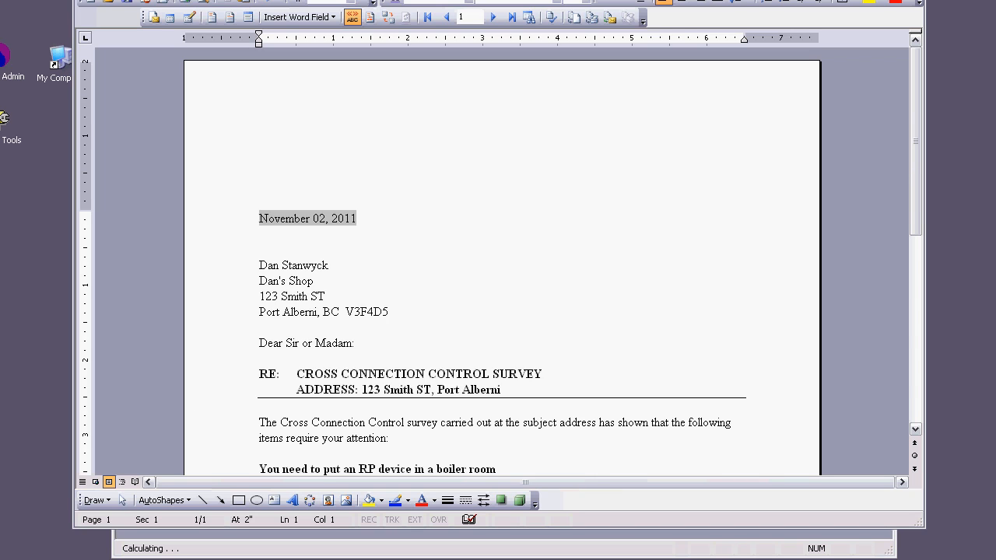
{"action": "scroll", "coordinate": [561, 244], "scroll_direction": "down", "scroll_amount": 3}
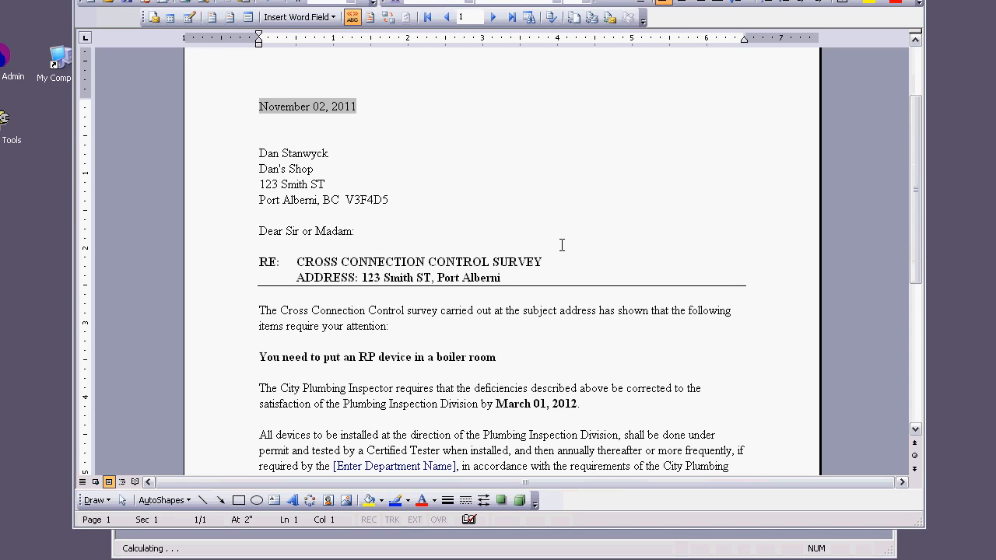
{"action": "triple_click", "coordinate": [508, 358]}
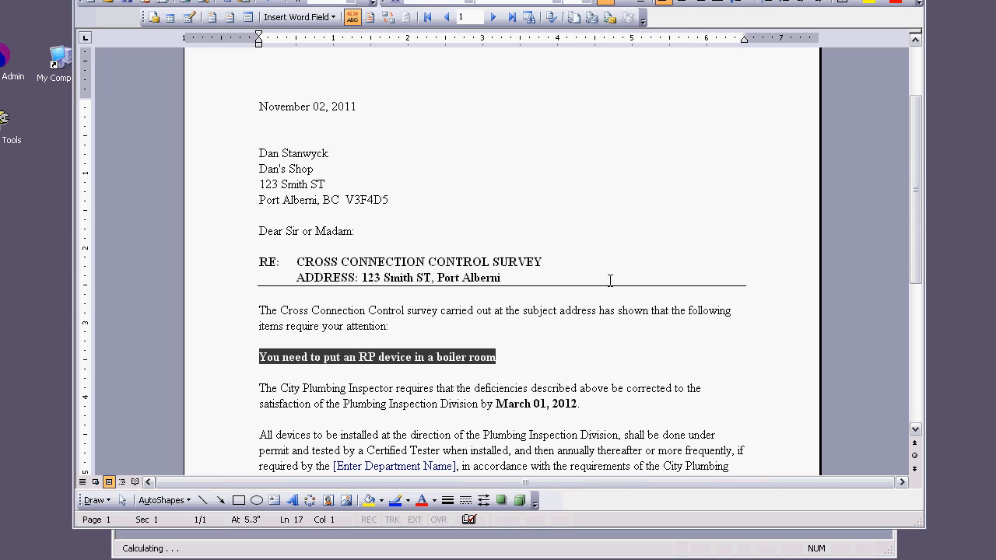
{"action": "left_click_drag", "start_coordinate": [583, 404], "coordinate": [496, 404]}
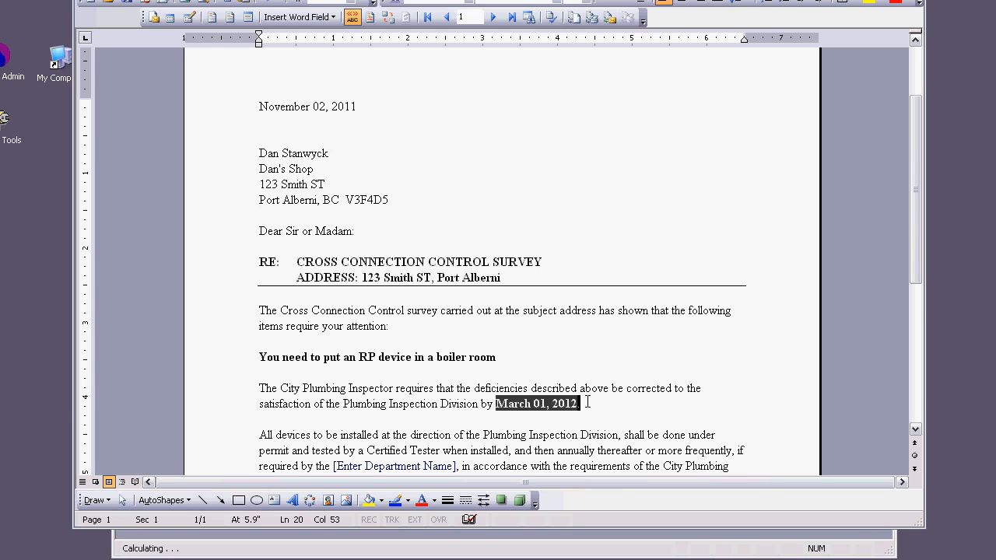
{"action": "left_click", "coordinate": [571, 310]}
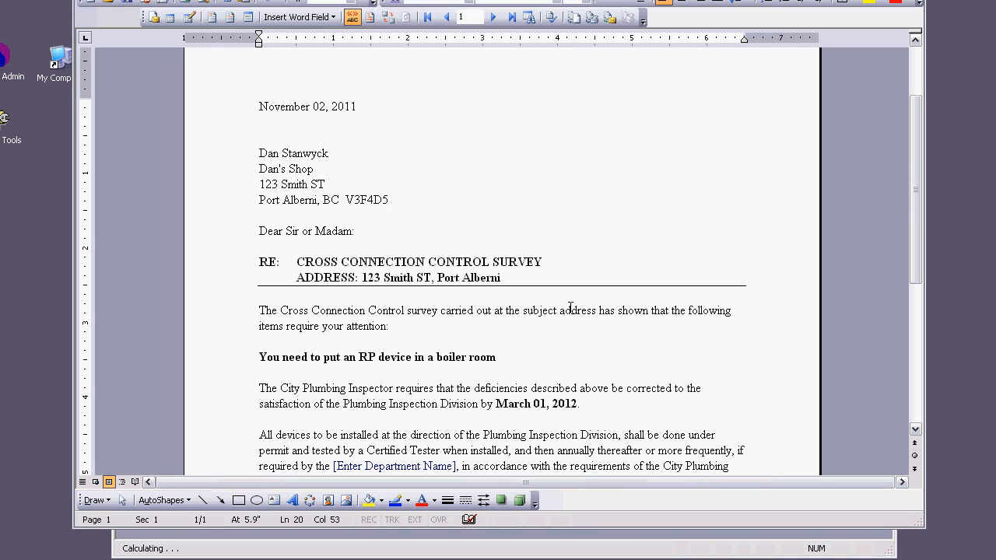
{"action": "scroll", "coordinate": [638, 236], "scroll_direction": "up", "scroll_amount": 1}
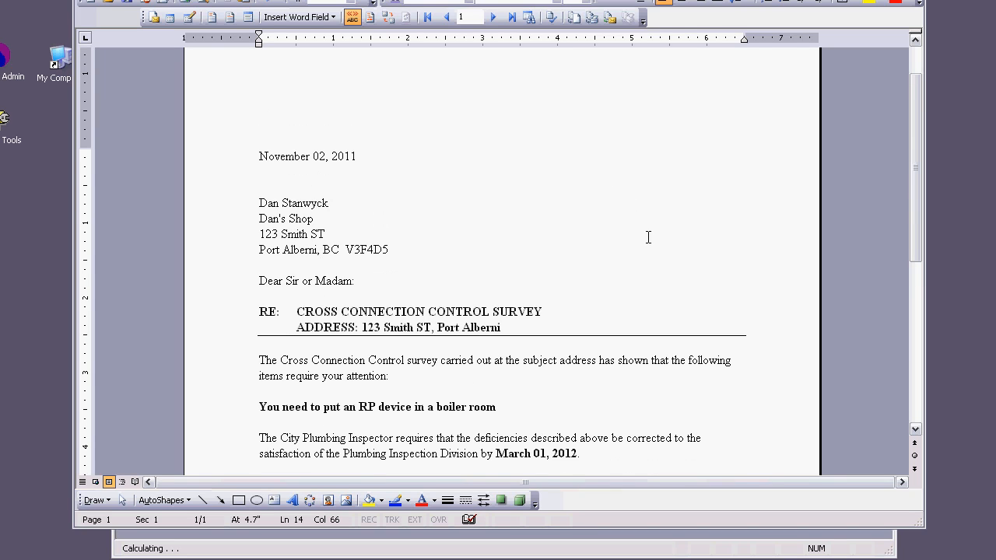
{"action": "scroll", "coordinate": [922, 153], "scroll_direction": "up", "scroll_amount": 1}
{"action": "scroll", "coordinate": [921, 153], "scroll_direction": "up", "scroll_amount": 1}
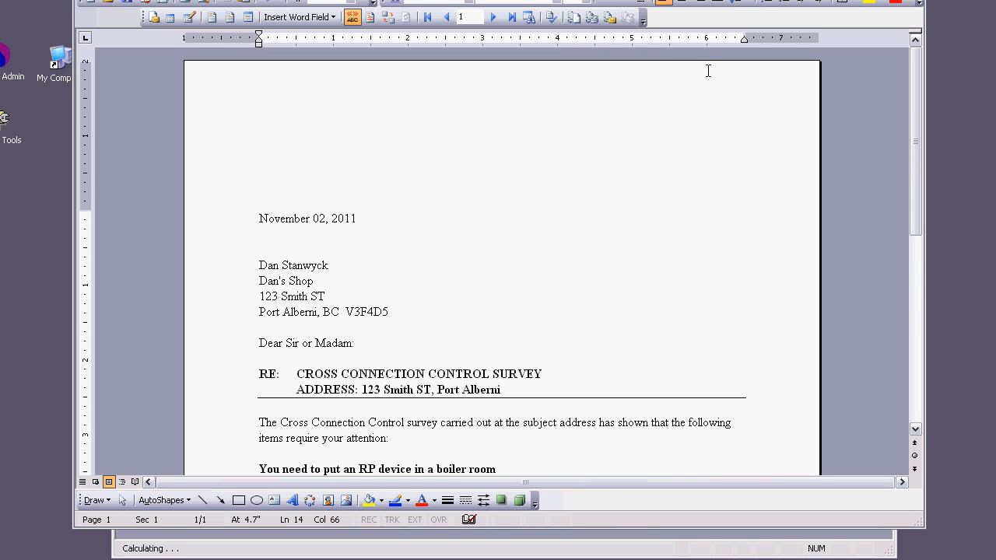
Close the letter 6.doc without saving changes and confirm that the documents were prepared successfully.
{"action": "left_click_drag", "start_coordinate": [707, 0], "coordinate": [690, 0]}
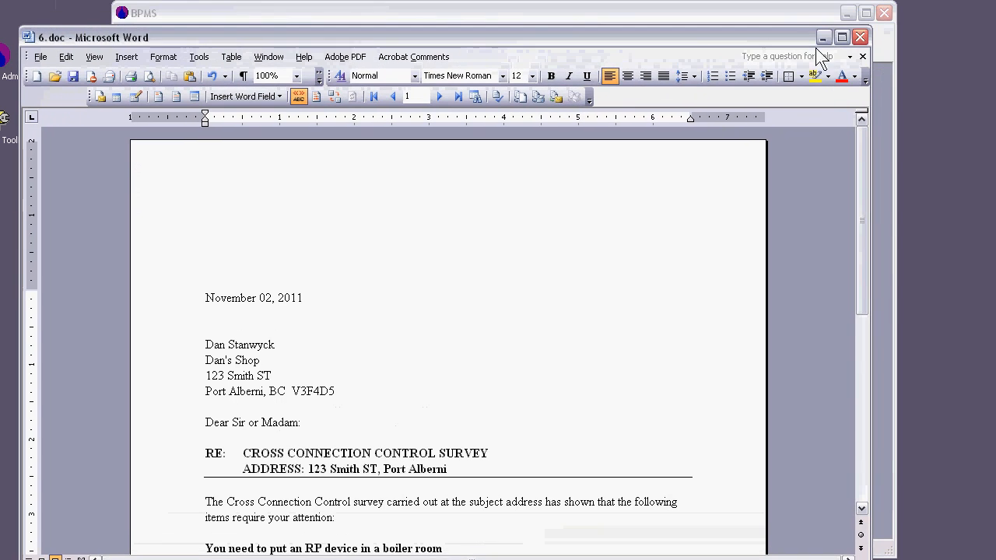
{"action": "left_click", "coordinate": [860, 37]}
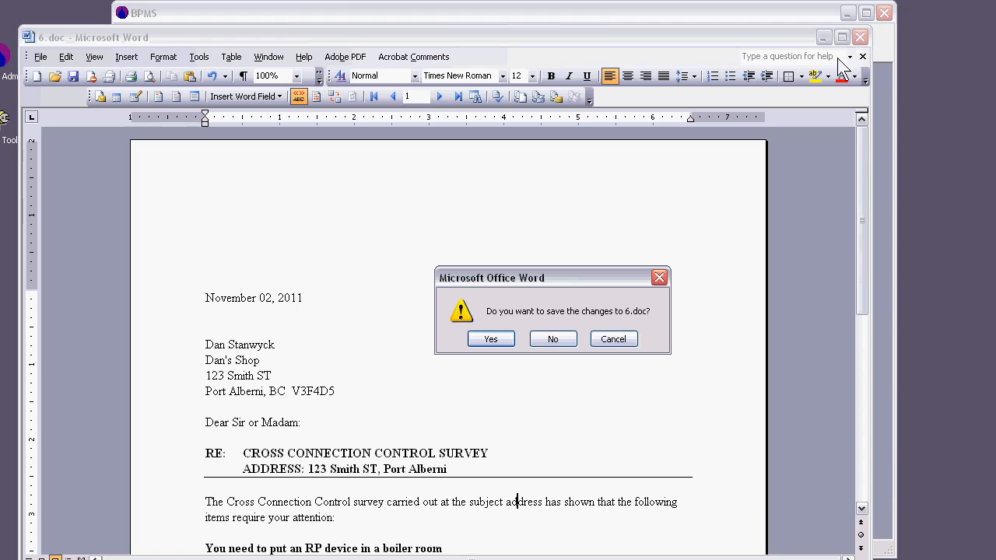
{"action": "left_click", "coordinate": [557, 342]}
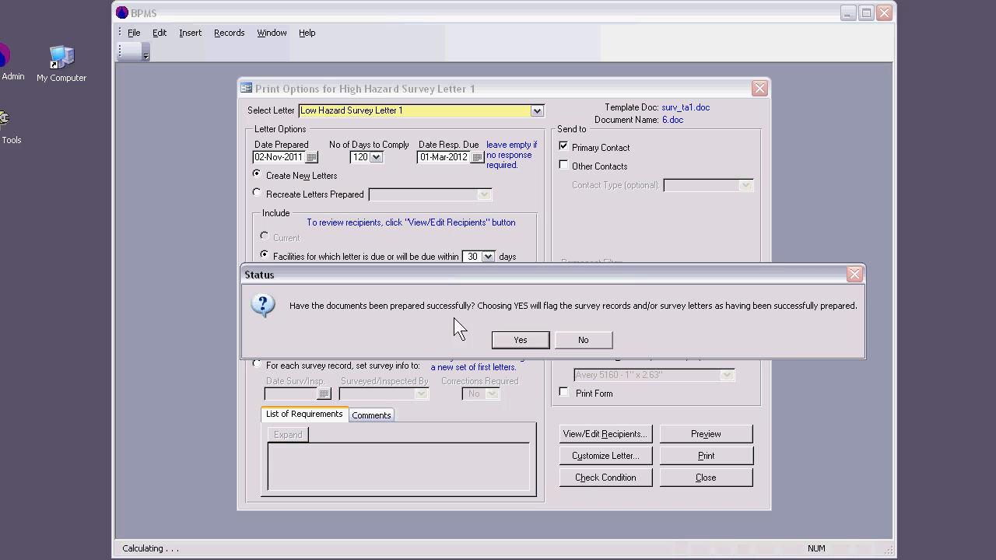
{"action": "left_click", "coordinate": [531, 341]}
Close the letter print options and the reminder list to return to the switchboard.
{"action": "left_click", "coordinate": [699, 477]}
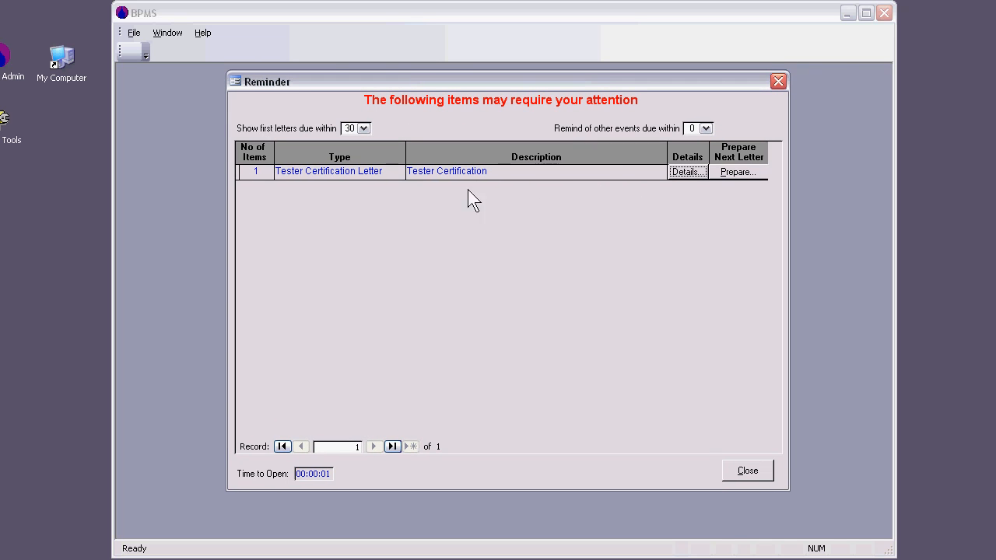
{"action": "left_click", "coordinate": [499, 172]}
{"action": "left_click", "coordinate": [748, 471]}
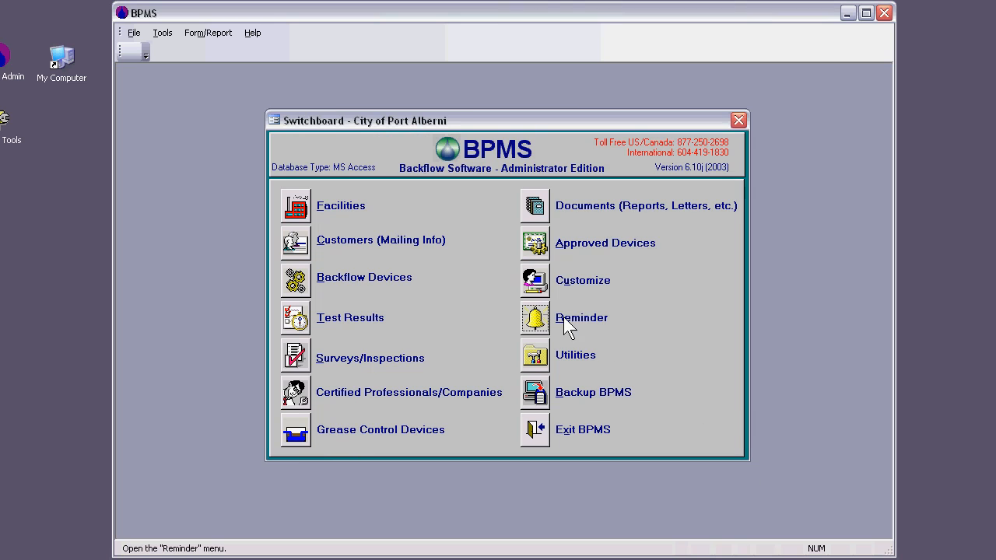
Look at the surveys and inspections of the Dan's Shop facility and check the reminder list for due letters.
{"action": "left_click", "coordinate": [300, 217]}
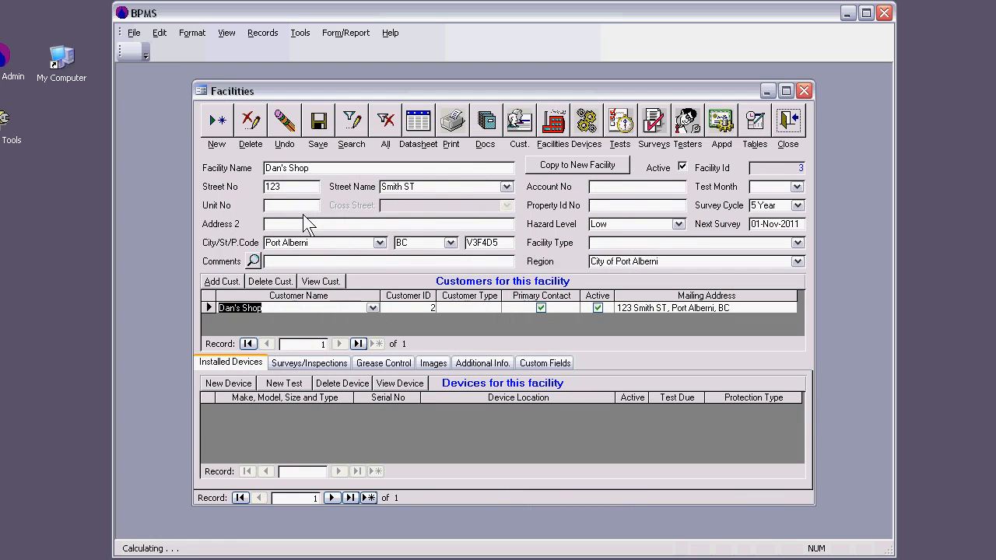
{"action": "left_click", "coordinate": [309, 363]}
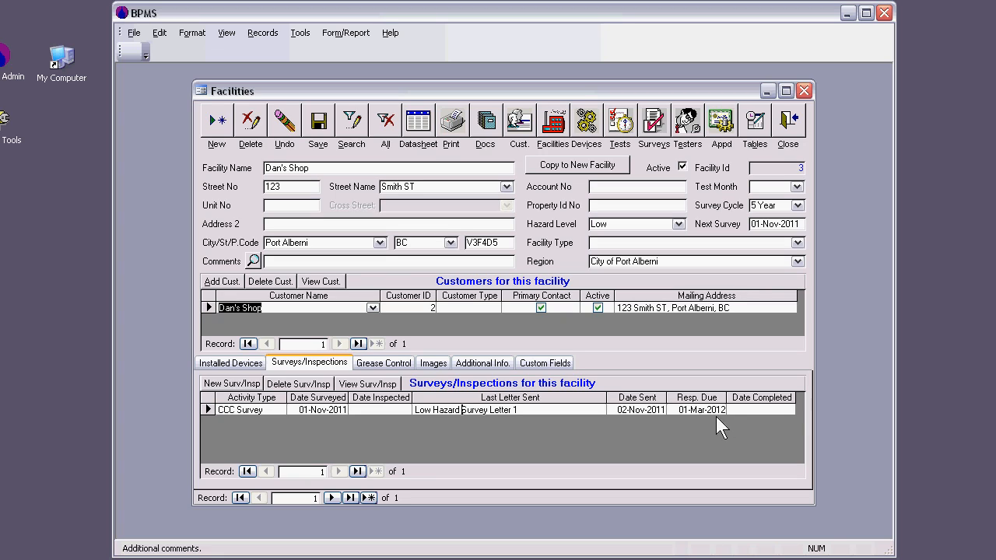
{"action": "left_click", "coordinate": [788, 124]}
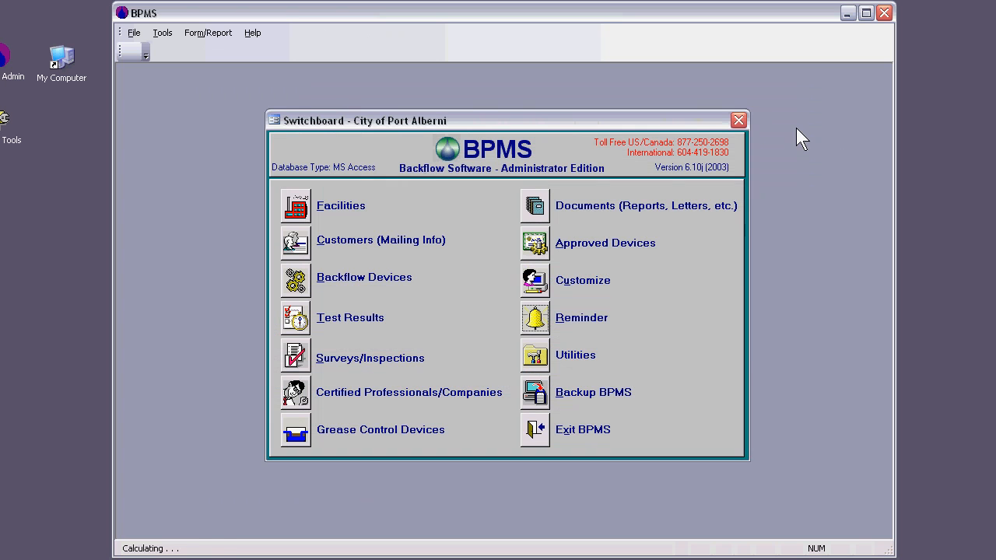
{"action": "left_click", "coordinate": [545, 325]}
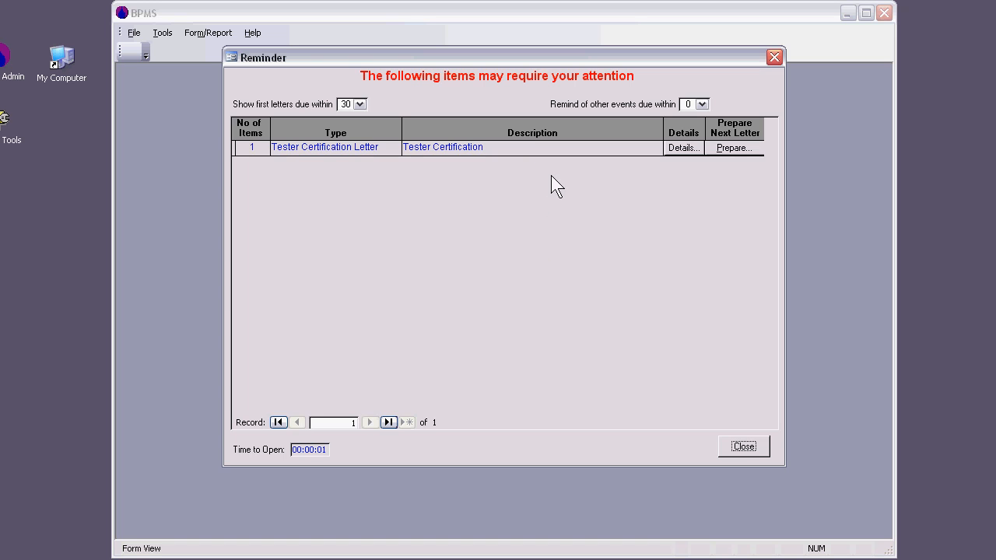
{"action": "left_click", "coordinate": [775, 58]}
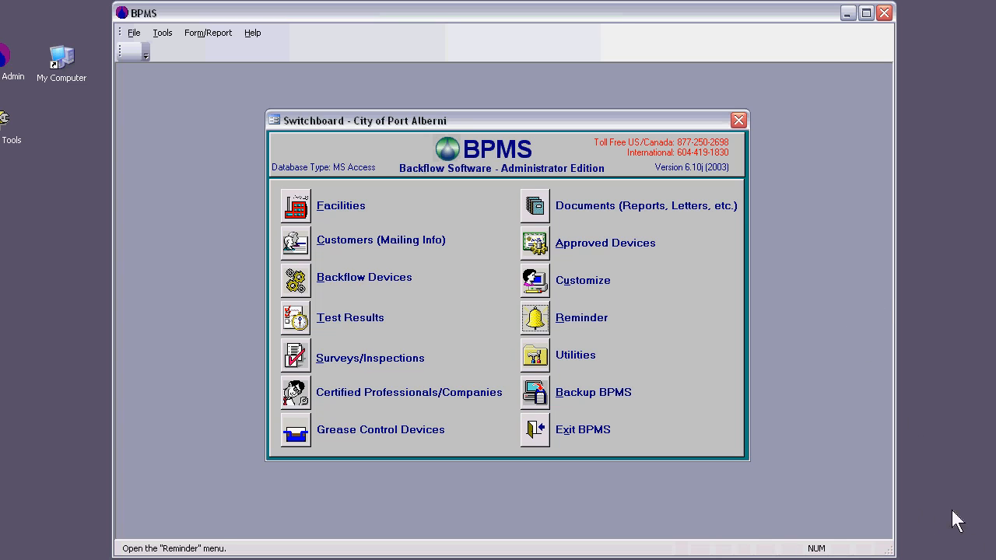
Set the computer's system date to April 2, 2012 and check the reminder list for letters due on that date.
{"action": "double_click", "coordinate": [995, 559]}
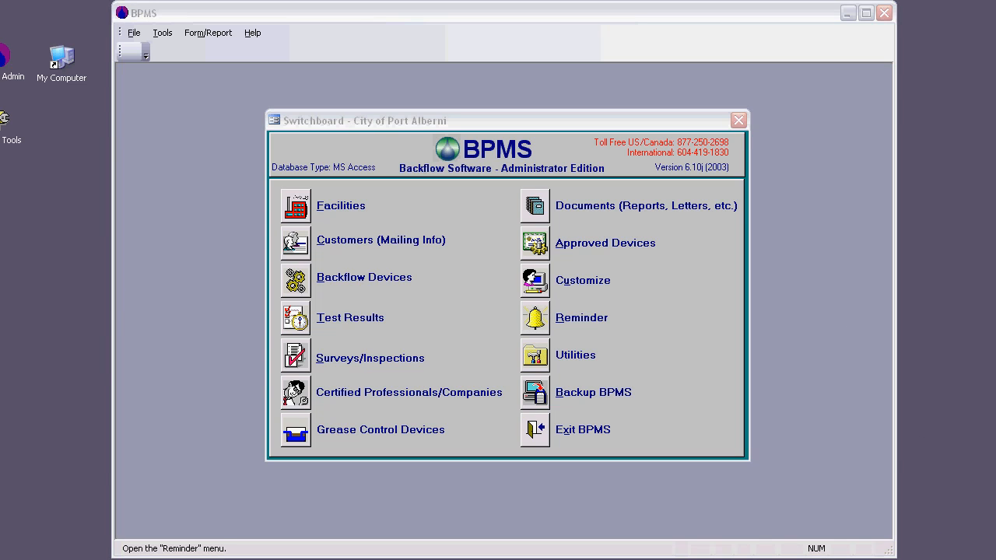
{"action": "left_click_drag", "start_coordinate": [147, 0], "coordinate": [576, 145]}
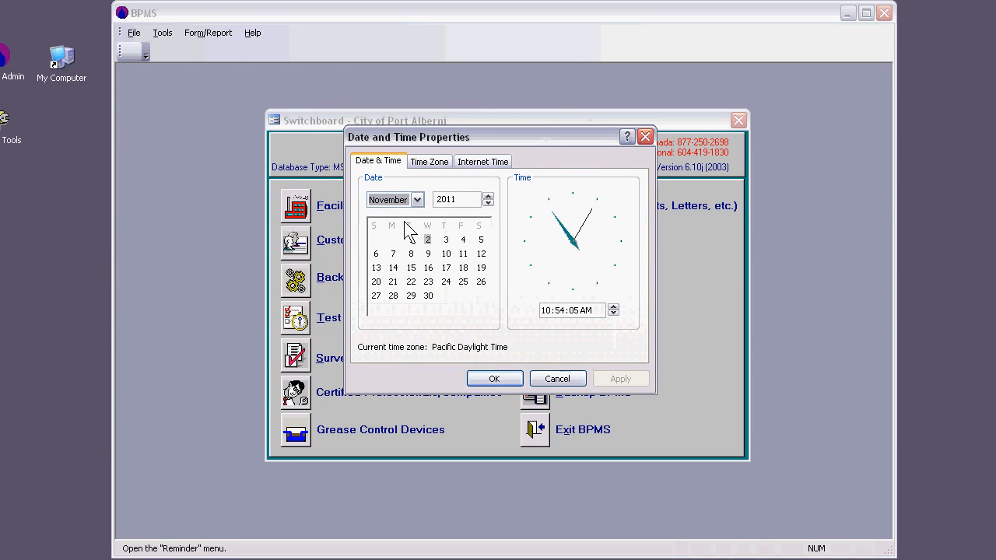
{"action": "left_click", "coordinate": [419, 199]}
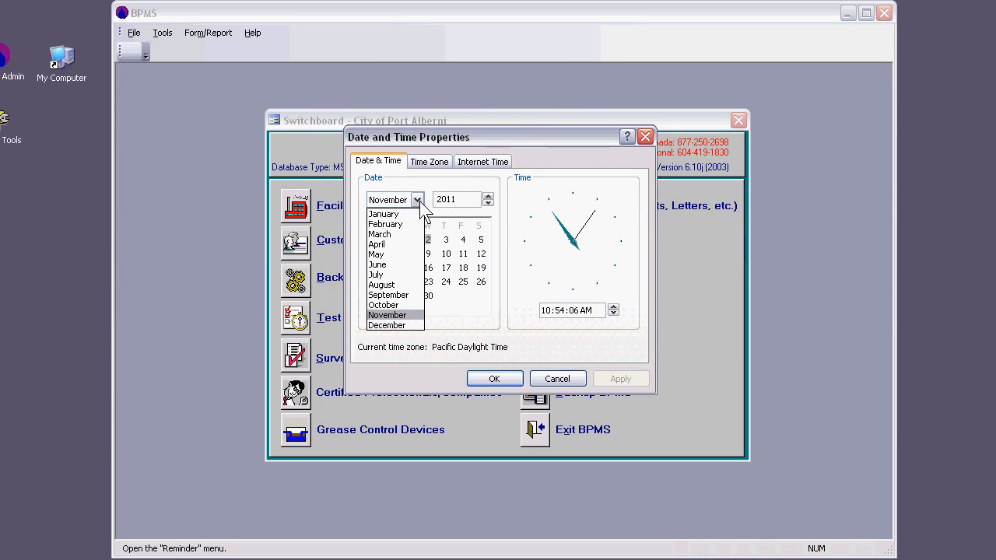
{"action": "left_click", "coordinate": [394, 244]}
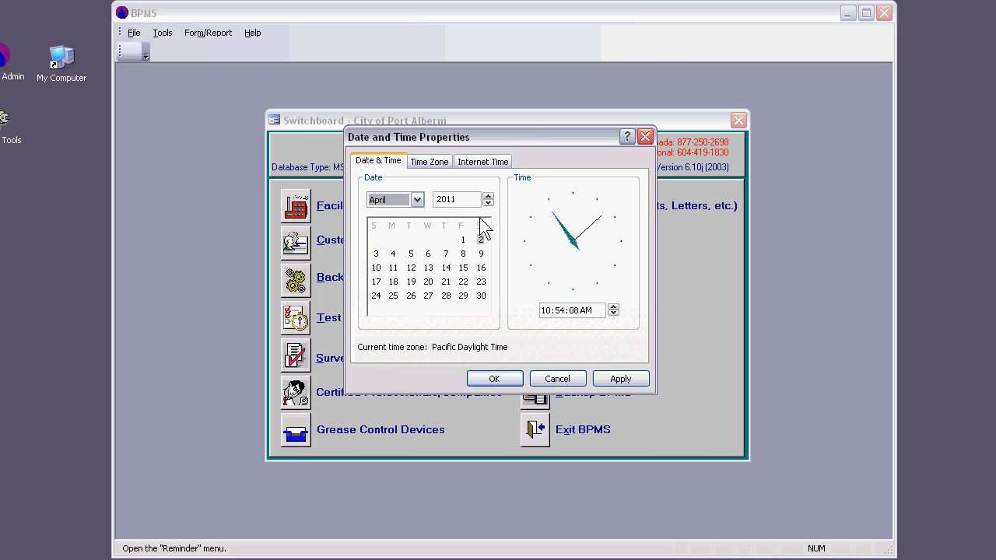
{"action": "left_click", "coordinate": [488, 196]}
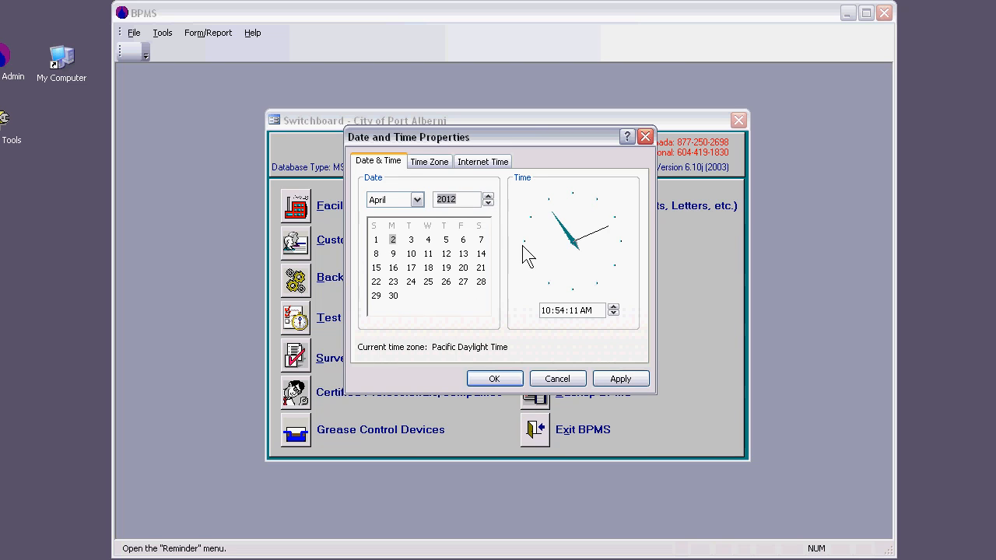
{"action": "left_click", "coordinate": [630, 380]}
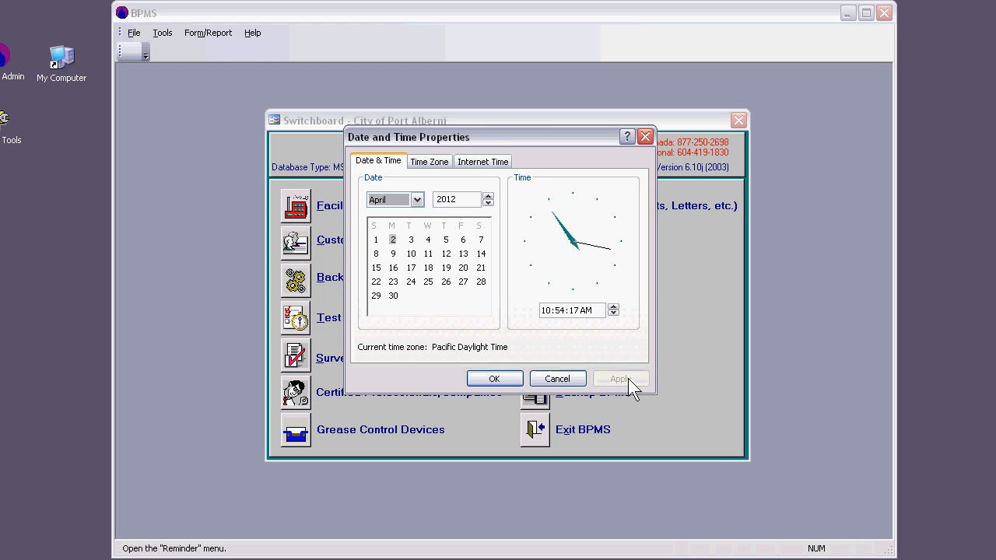
{"action": "left_click", "coordinate": [515, 379]}
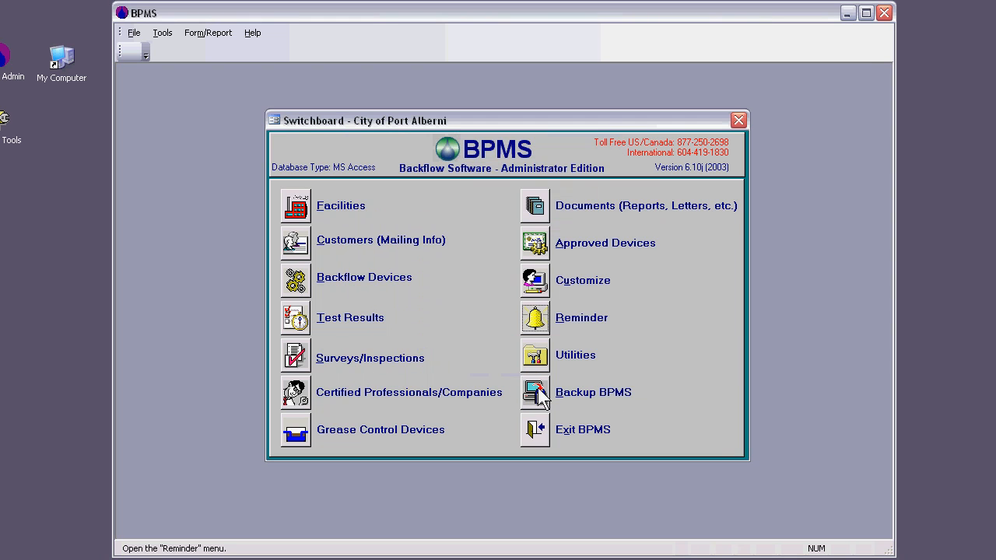
{"action": "left_click", "coordinate": [543, 327]}
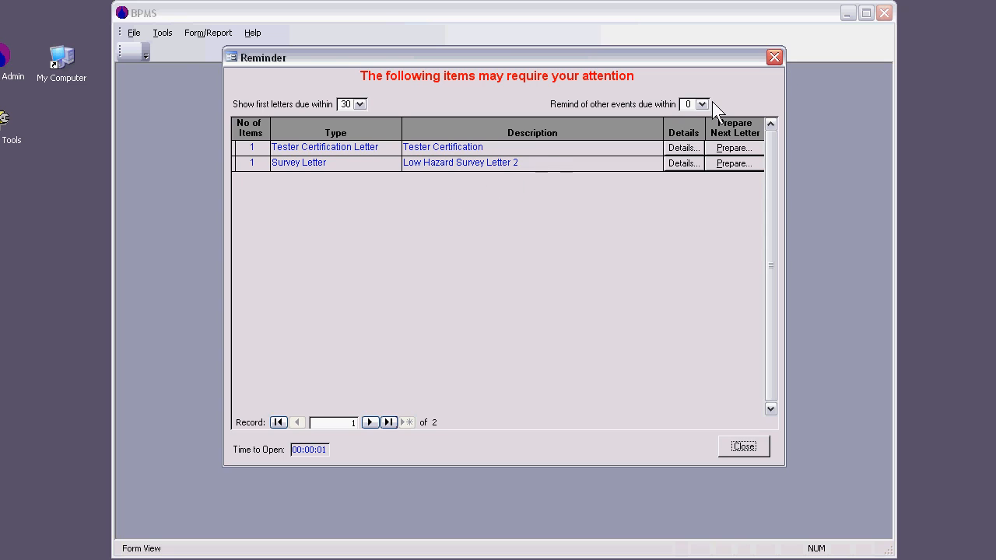
{"action": "left_click", "coordinate": [775, 56]}
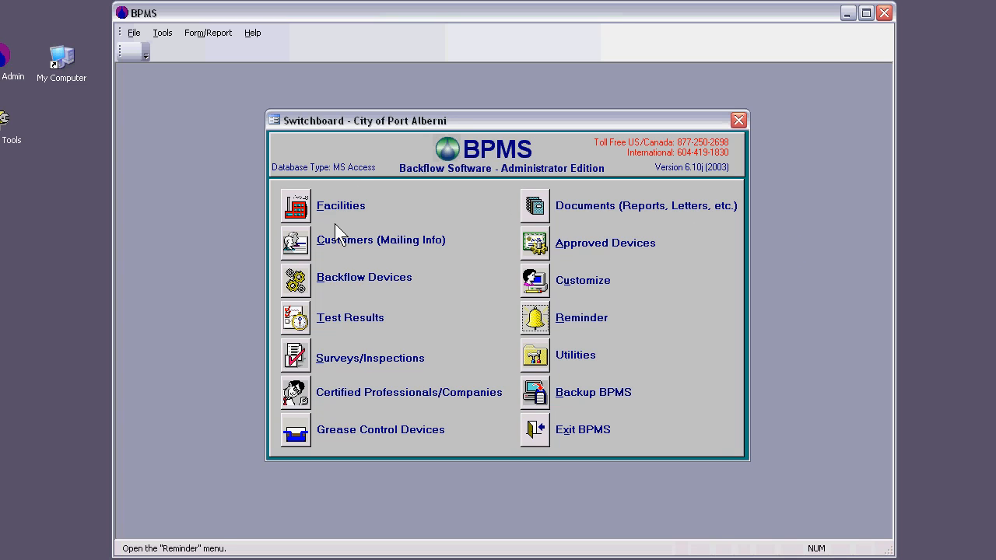
Add a new backflow device to the Dan's Shop facility with serial number 343434343 and location boiler room.
{"action": "left_click", "coordinate": [299, 210]}
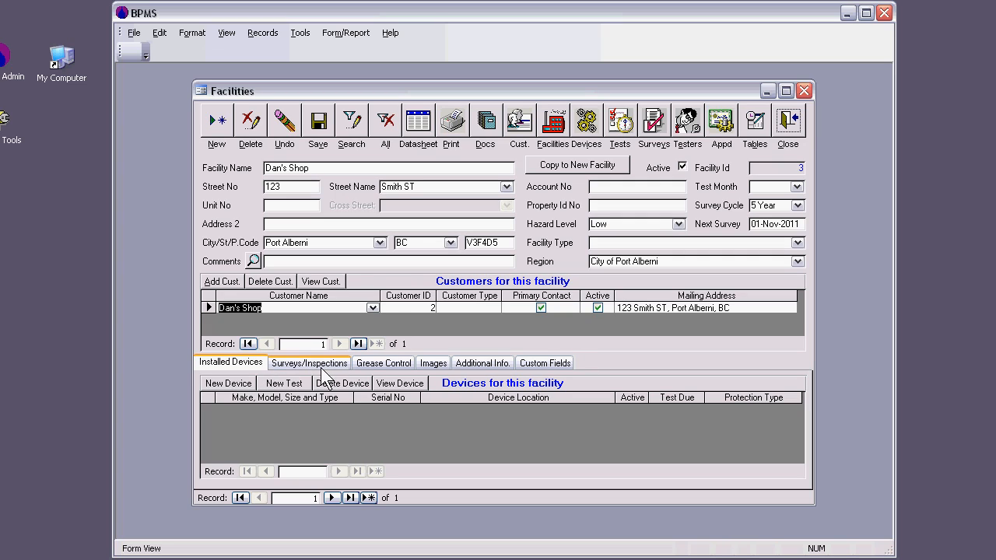
{"action": "left_click", "coordinate": [228, 383]}
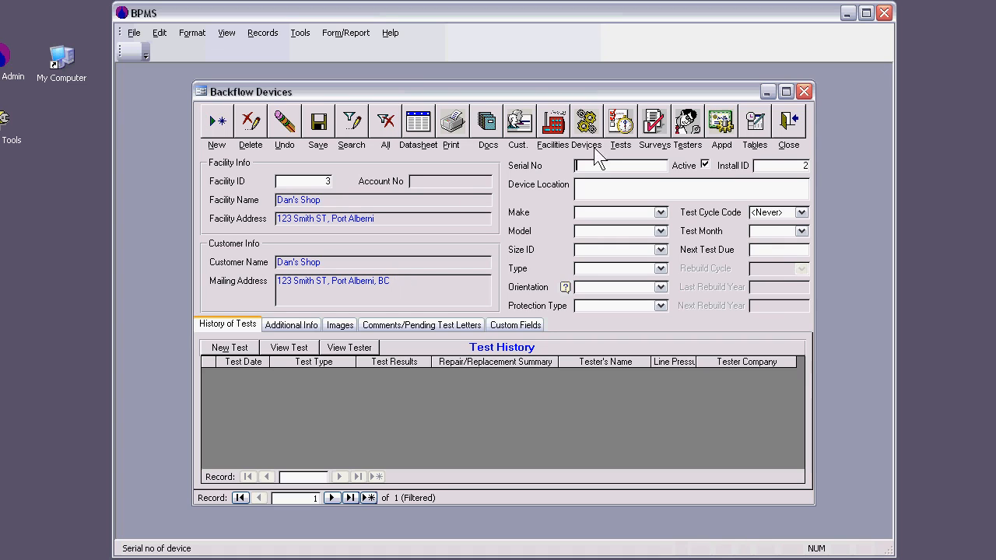
{"action": "type", "text": "343434343"}
{"action": "left_click", "coordinate": [598, 185]}
{"action": "type", "text": "b"}
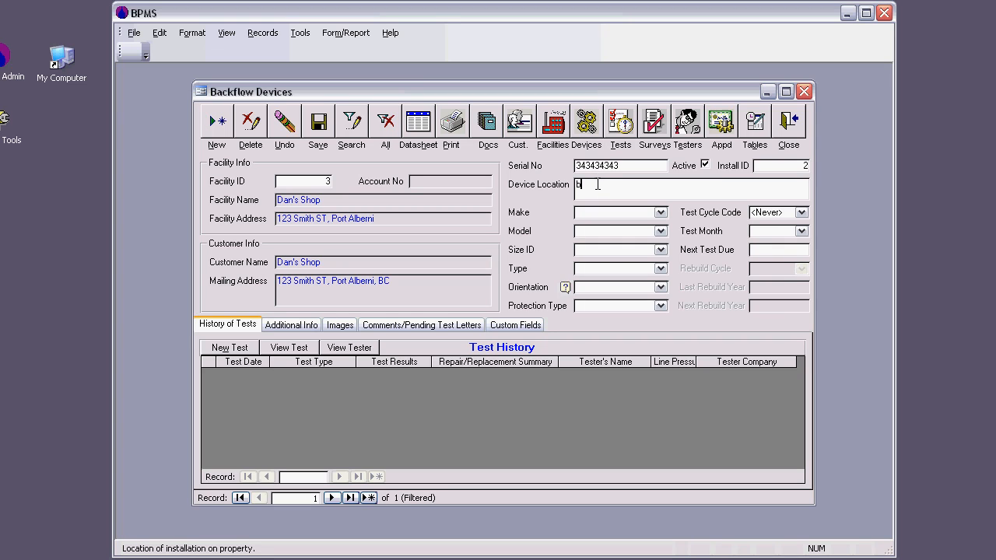
{"action": "type", "text": "oiler room"}
Set the device's make to Watts, its model to the 2 1/2-inch 007 type DC with orientation H, and its test month to 4-Apr.
{"action": "left_click", "coordinate": [603, 217]}
{"action": "type", "text": "Watts"}
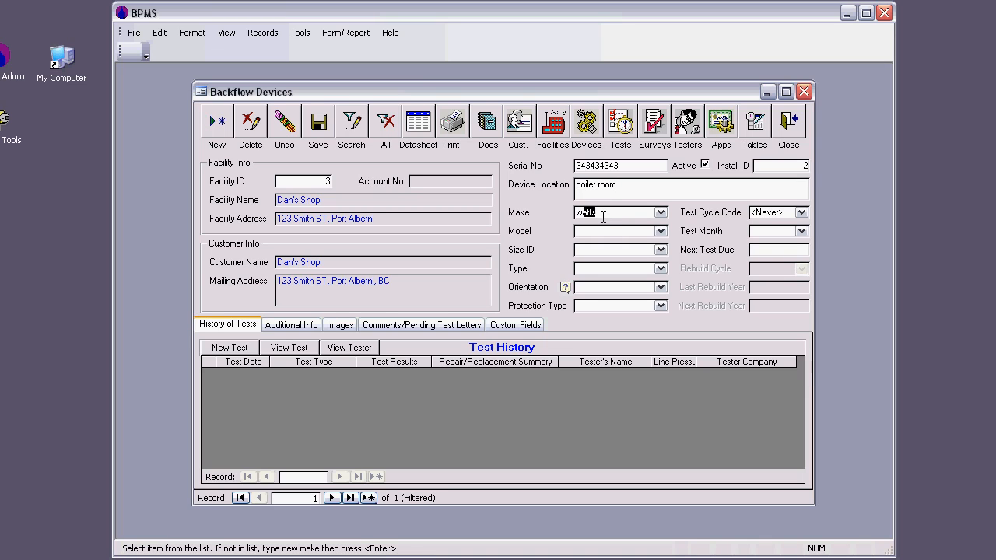
{"action": "left_click", "coordinate": [603, 229]}
{"action": "type", "text": "007"}
{"action": "left_click", "coordinate": [659, 231]}
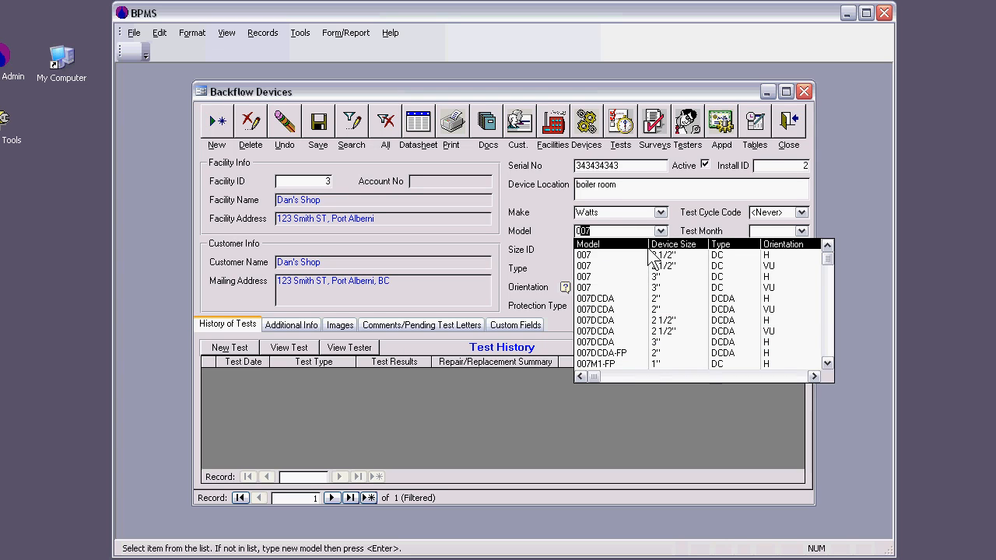
{"action": "left_click", "coordinate": [647, 255]}
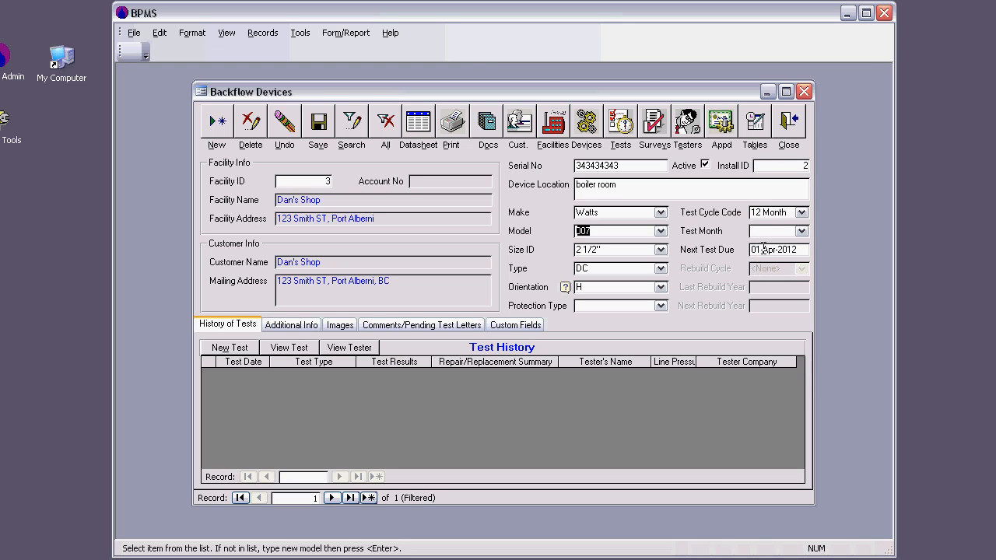
{"action": "left_click", "coordinate": [802, 231]}
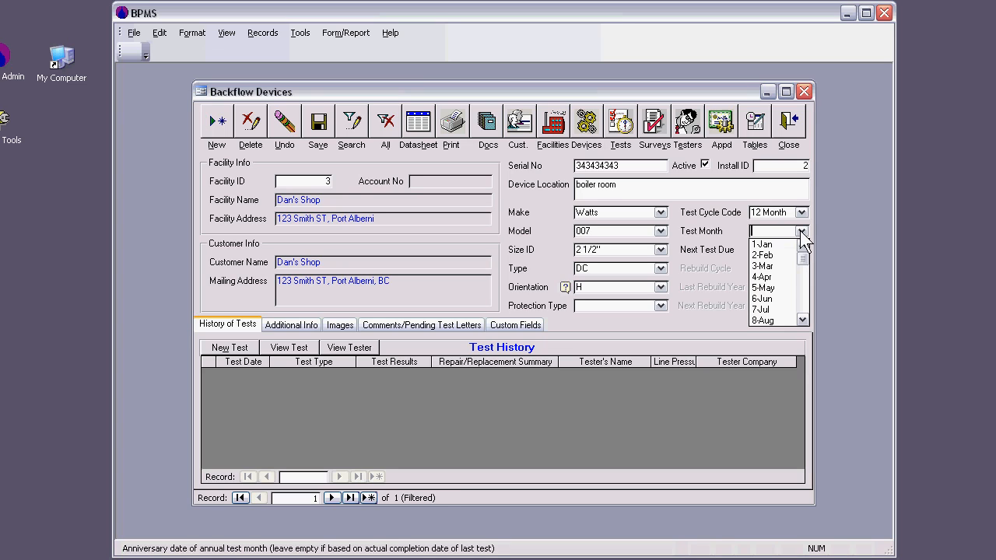
{"action": "left_click", "coordinate": [778, 278]}
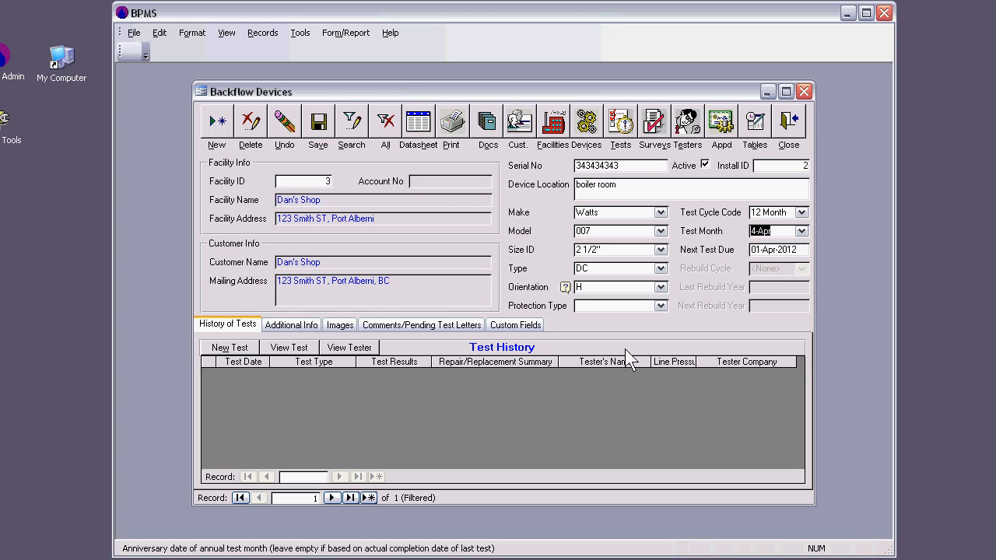
Start a new test for the boiler room device and mark the facility's pending survey as meeting all requirements.
{"action": "left_click", "coordinate": [229, 348]}
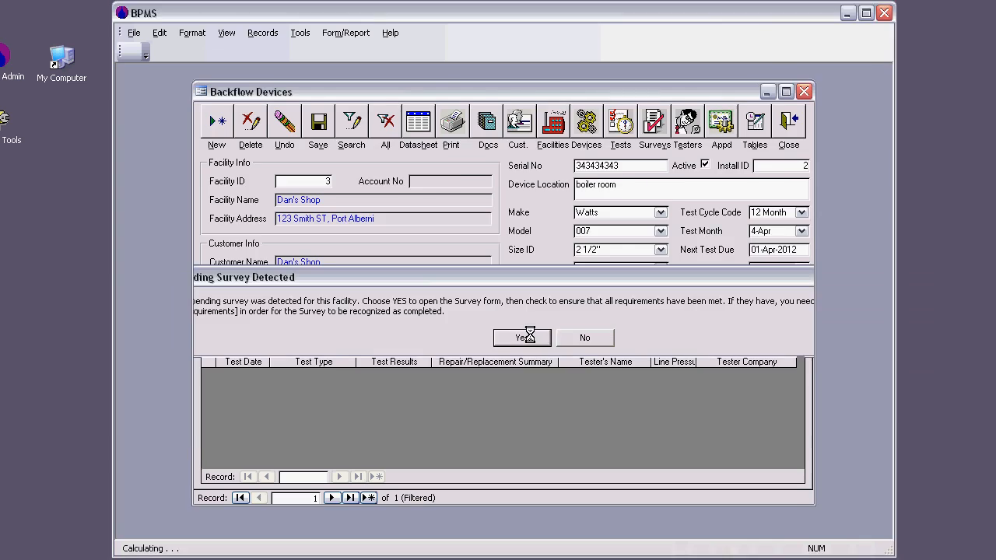
{"action": "left_click", "coordinate": [523, 338]}
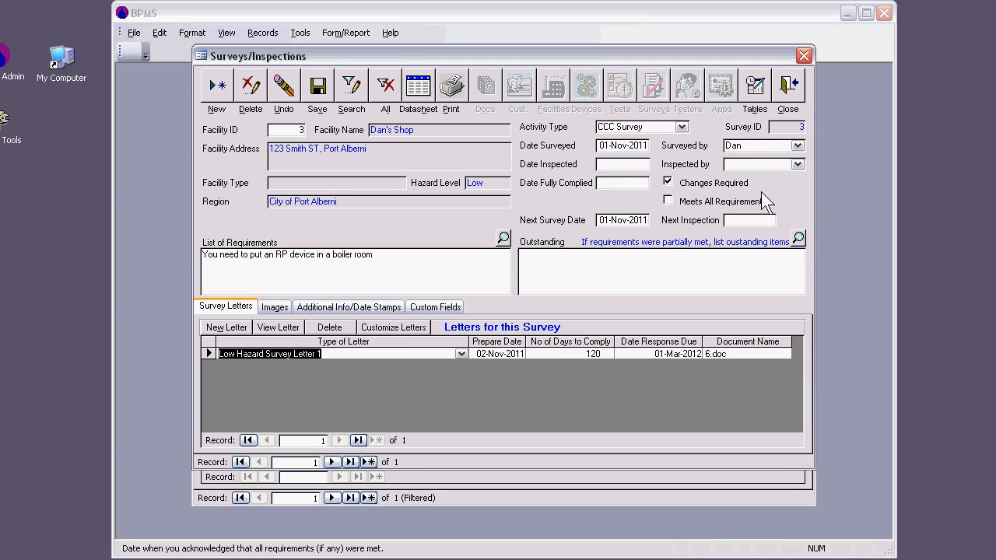
{"action": "left_click", "coordinate": [669, 200]}
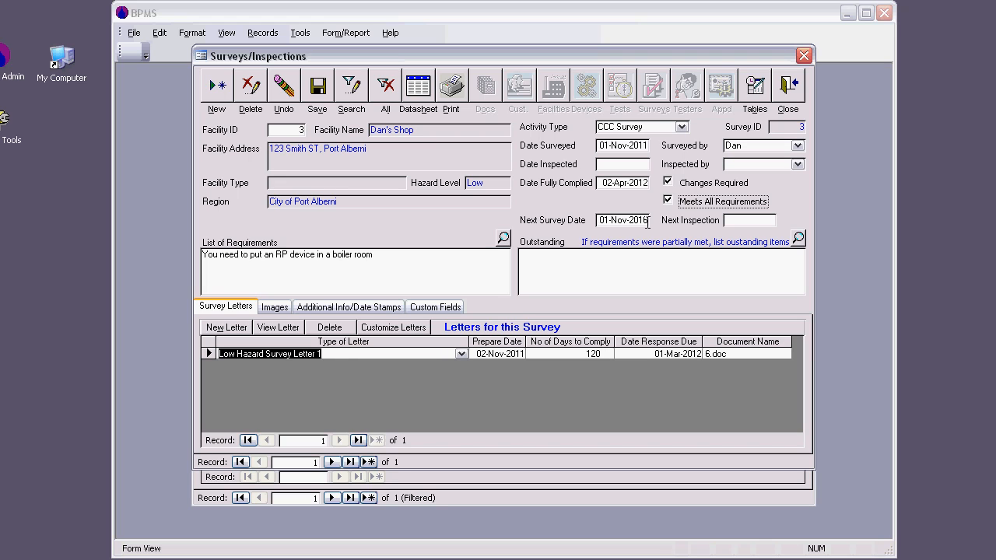
{"action": "left_click", "coordinate": [795, 92]}
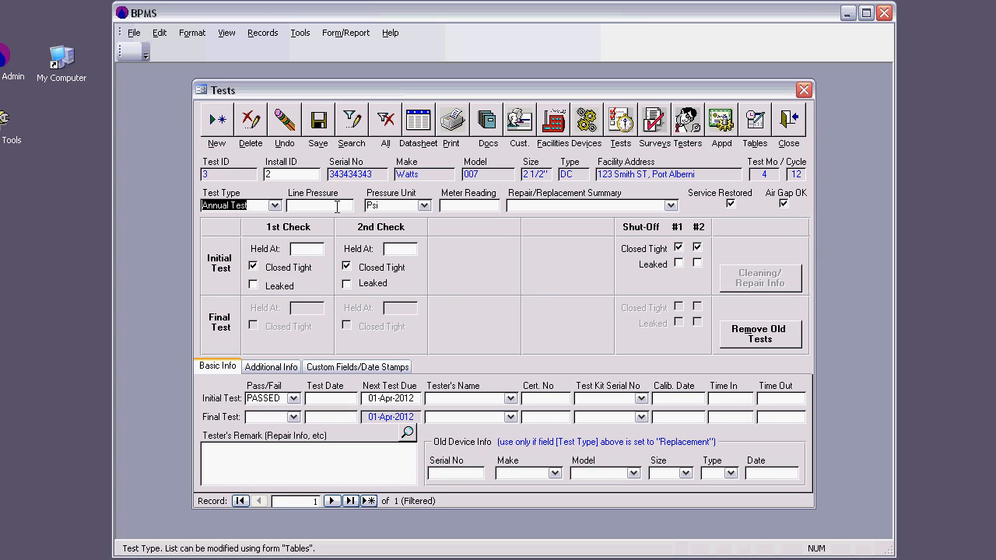
Enter a line pressure of 70 psi and initial test readings of 8.2 for the 1st check and 8.5 for the 2nd check.
{"action": "left_click", "coordinate": [337, 207]}
{"action": "type", "text": "70"}
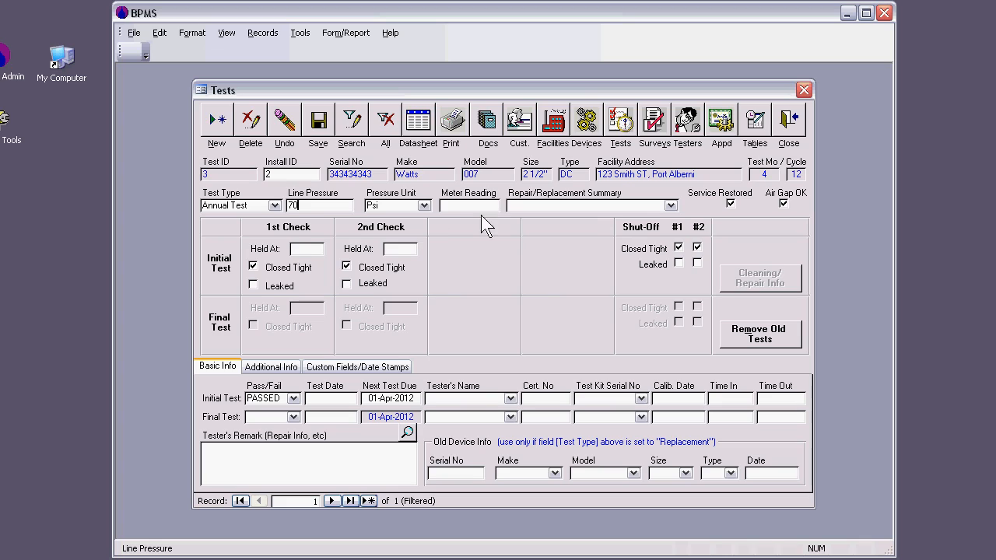
{"action": "left_click", "coordinate": [311, 249]}
{"action": "type", "text": "6"}
{"action": "key", "text": "BackSpace"}
{"action": "type", "text": "8.2"}
{"action": "left_click", "coordinate": [401, 250]}
{"action": "type", "text": "8.5"}
Set the initial test's date to 01-Apr-2012 and assign the listed certified tester.
{"action": "left_click", "coordinate": [355, 398]}
{"action": "type", "text": "01-apr-2011"}
{"action": "key", "text": "BackSpace"}
{"action": "type", "text": "2"}
{"action": "key", "text": "Tab"}
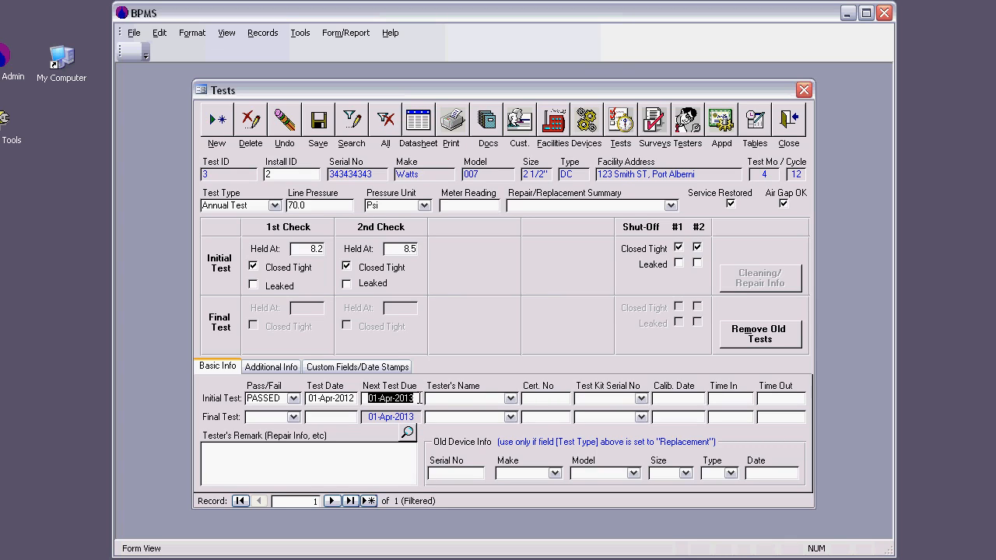
{"action": "left_click", "coordinate": [511, 399]}
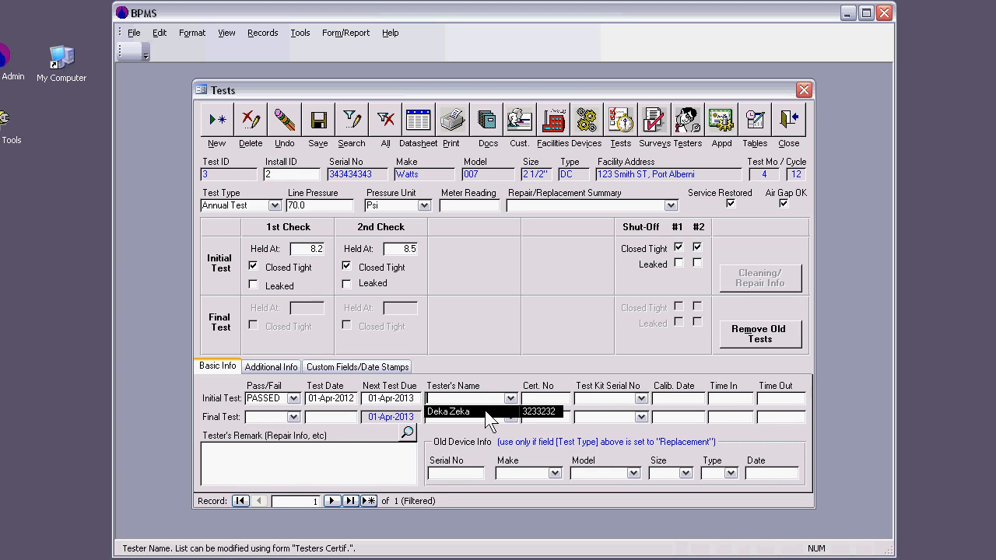
{"action": "left_click", "coordinate": [485, 410]}
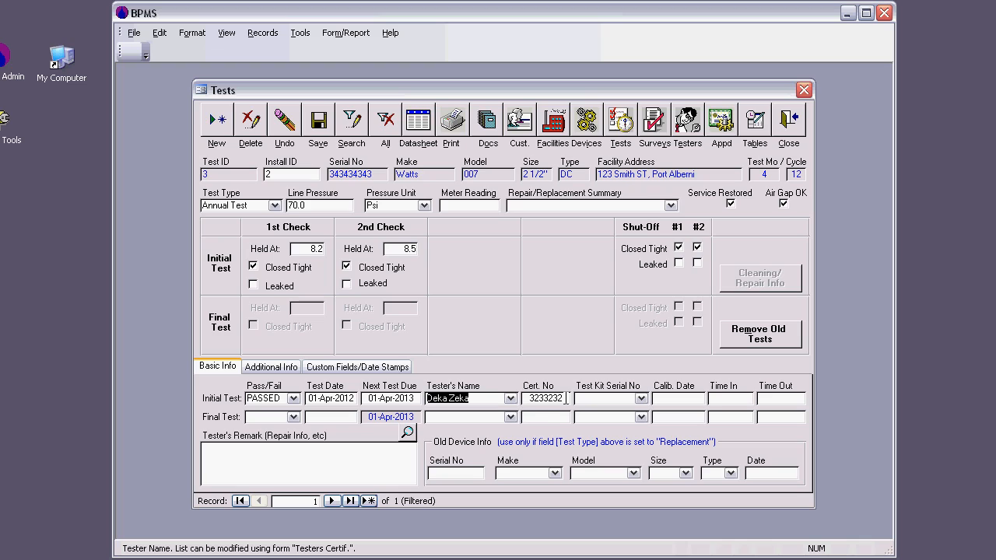
Save the test changes and view the assigned tester's certification record with its test kits.
{"action": "double_click", "coordinate": [486, 398]}
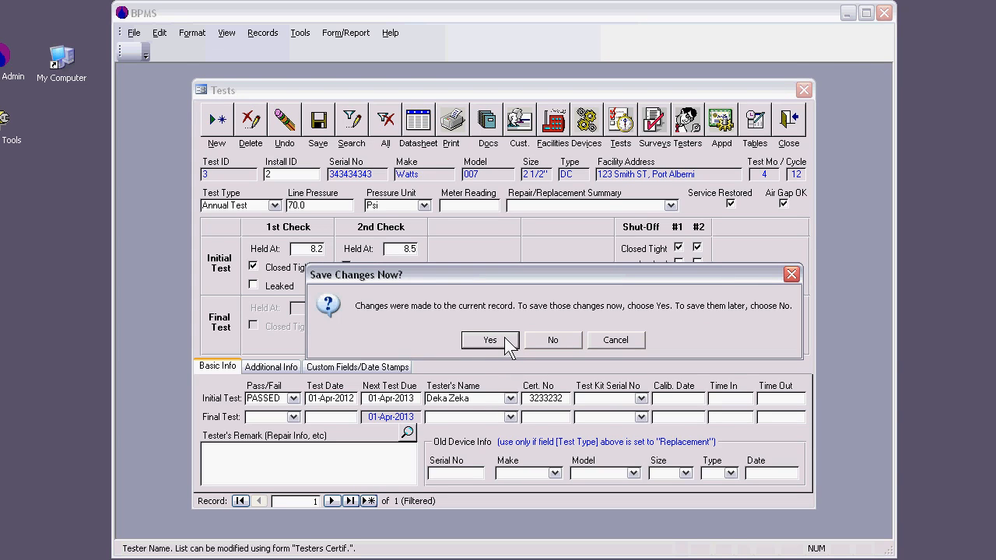
{"action": "left_click", "coordinate": [490, 340]}
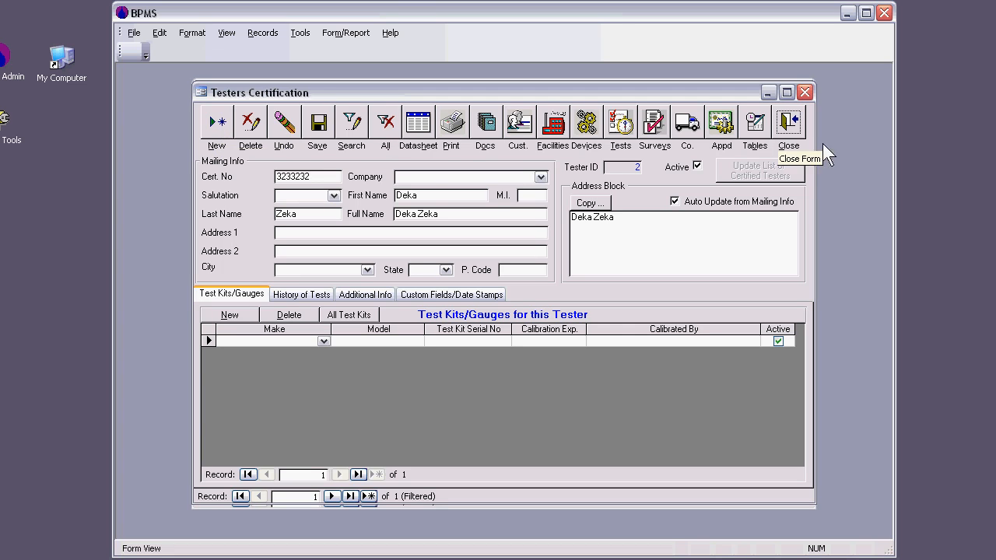
{"action": "left_click", "coordinate": [787, 125]}
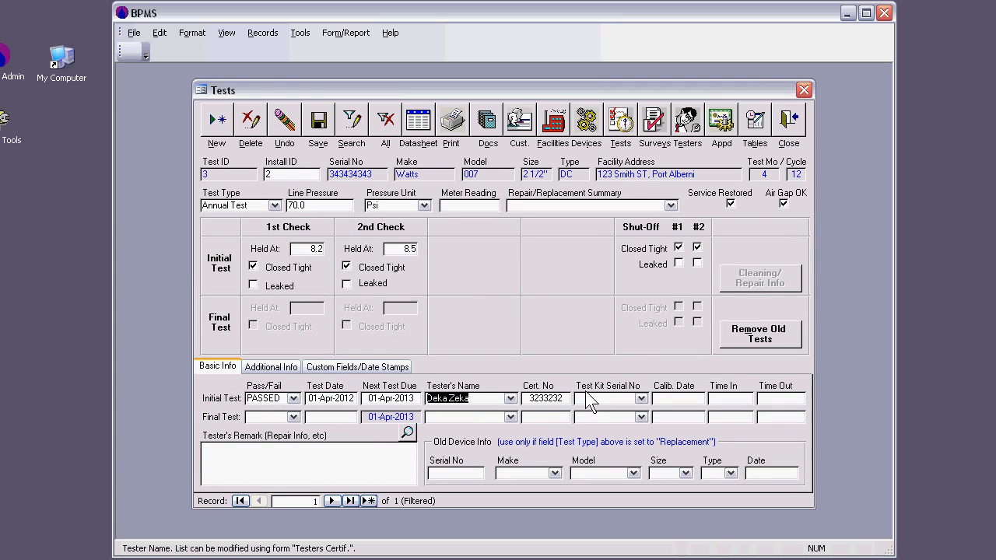
Close the test, device and facility records and check the reminder list for items requiring attention.
{"action": "left_click", "coordinate": [789, 129]}
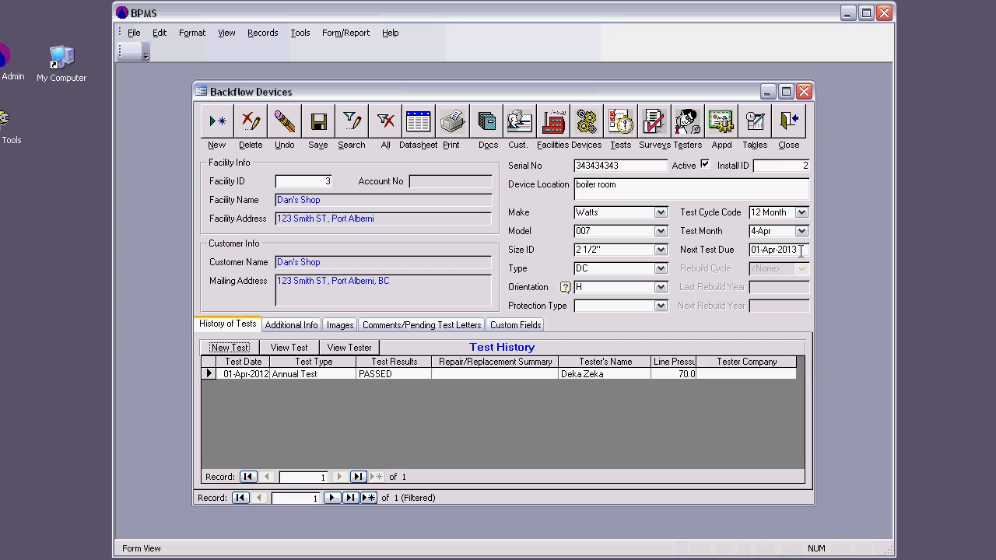
{"action": "left_click", "coordinate": [795, 128]}
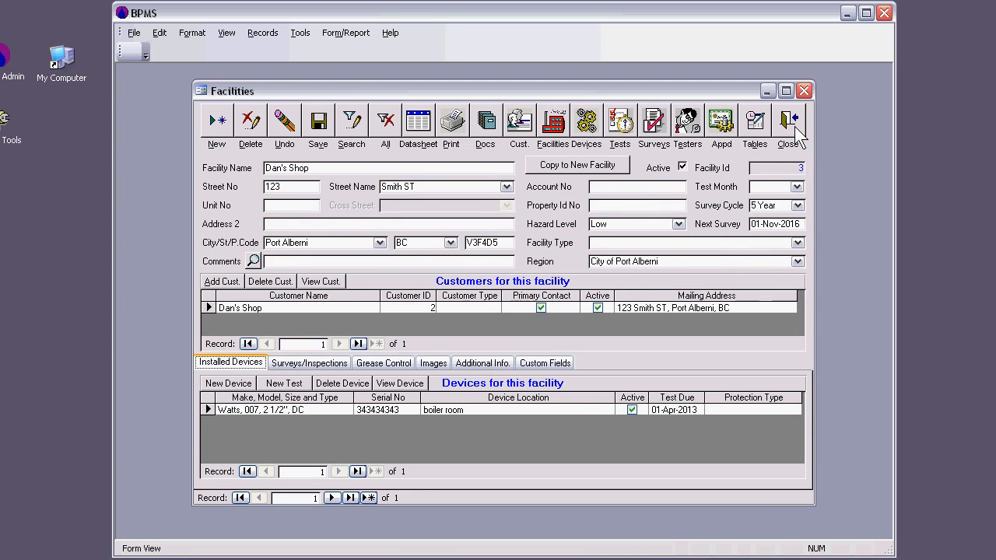
{"action": "left_click", "coordinate": [794, 127]}
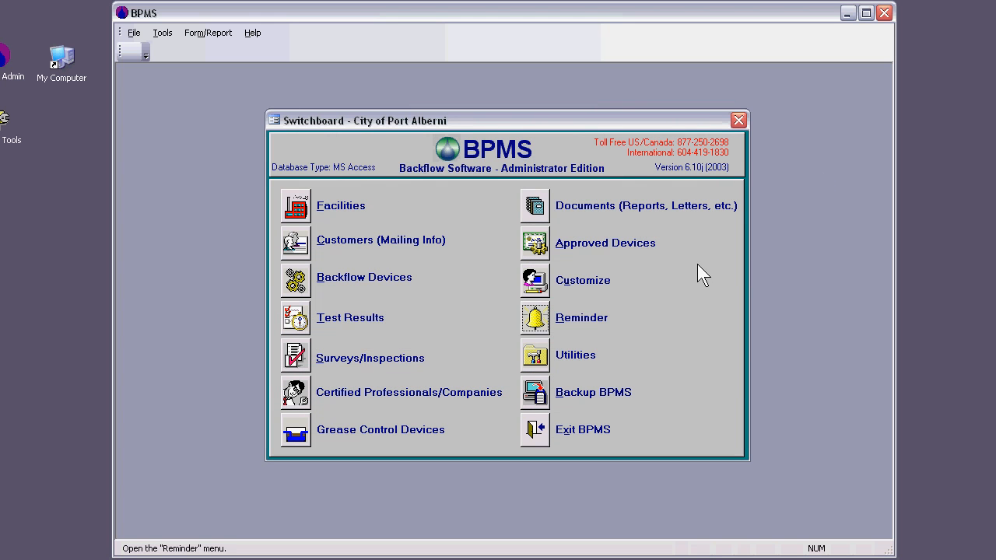
{"action": "left_click", "coordinate": [535, 318]}
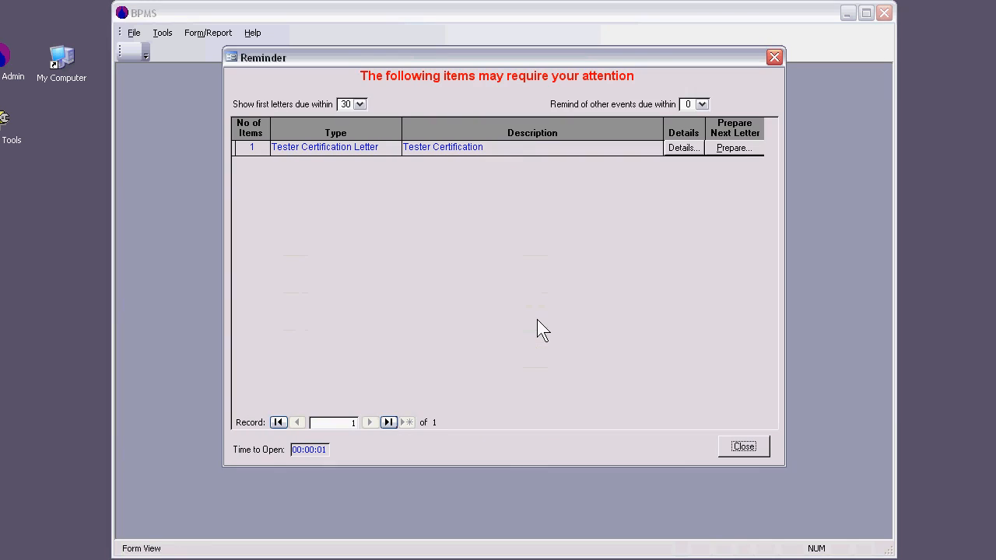